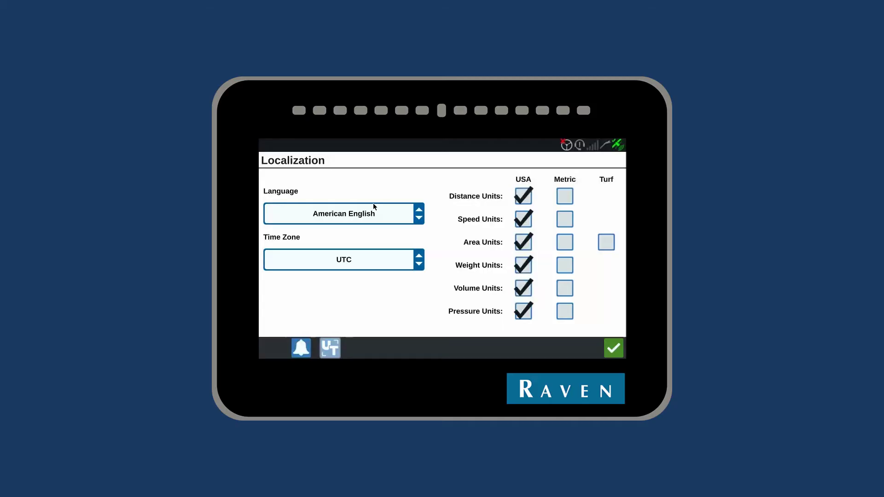
# - Switch distance units to Metric and confirm back to the run screen
pyautogui.click(566, 195)
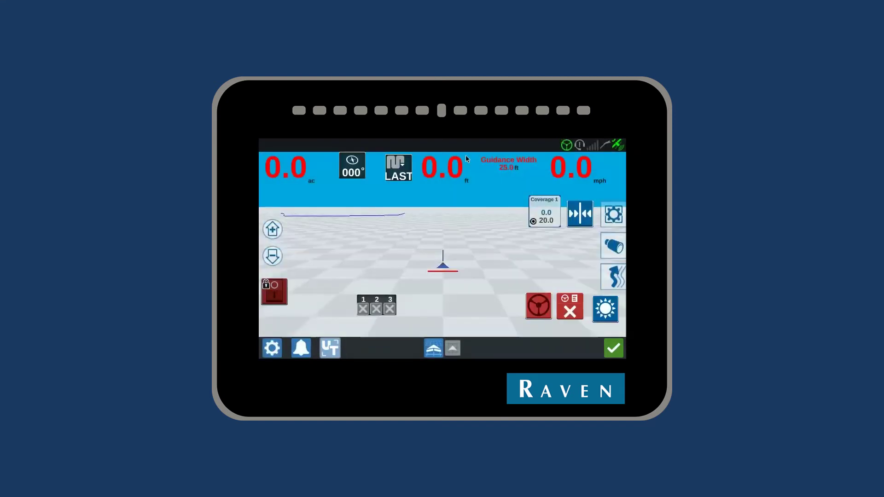
# - Add the distance widget and move the 1-2-3 section widget further right
pyautogui.click(614, 212)
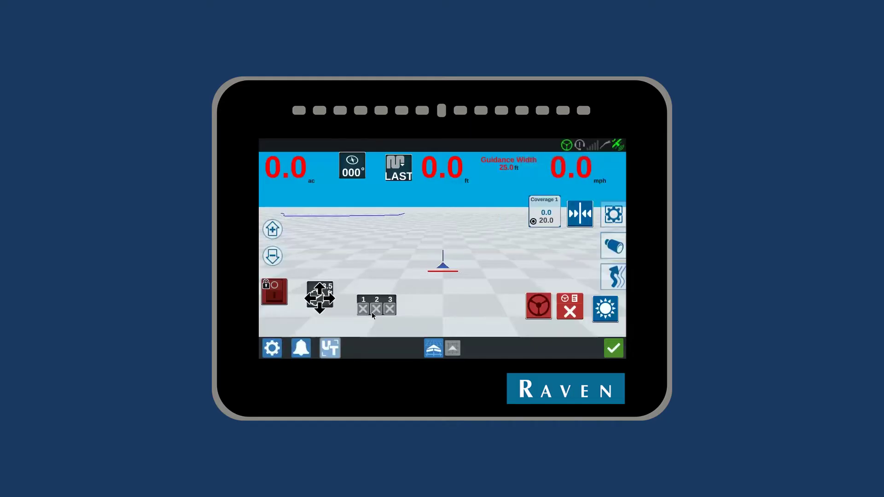
pyautogui.click(320, 298)
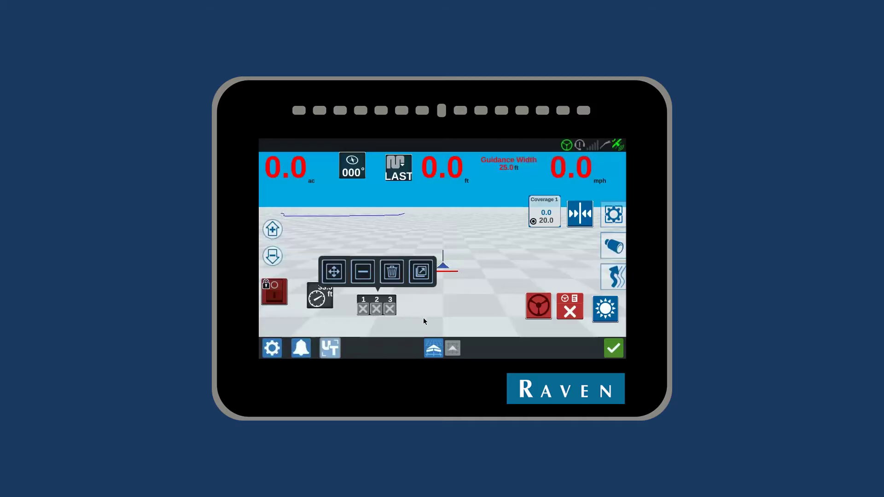
pyautogui.click(443, 325)
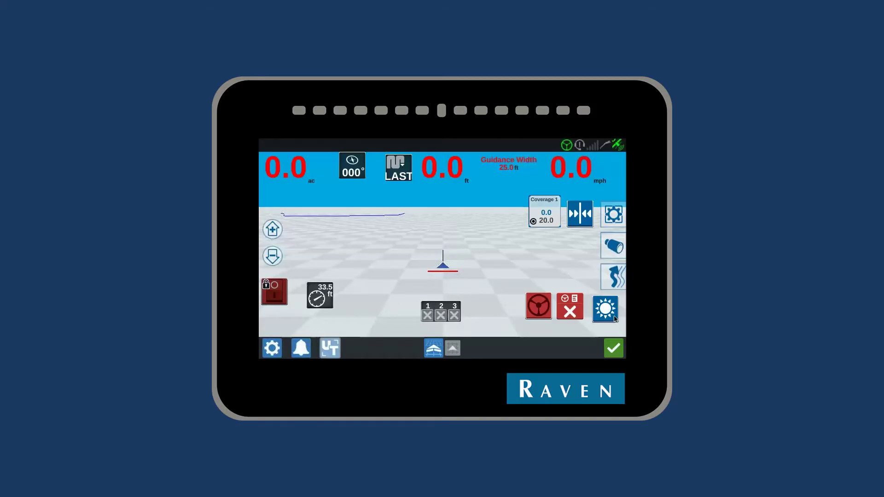
# - Delete the brightness widget from the run screen and enter the settings menu
pyautogui.click(612, 318)
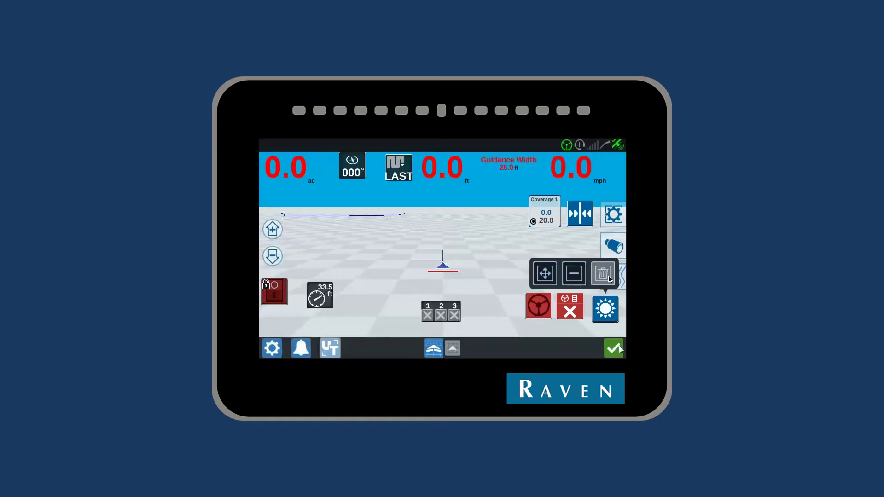
pyautogui.click(609, 279)
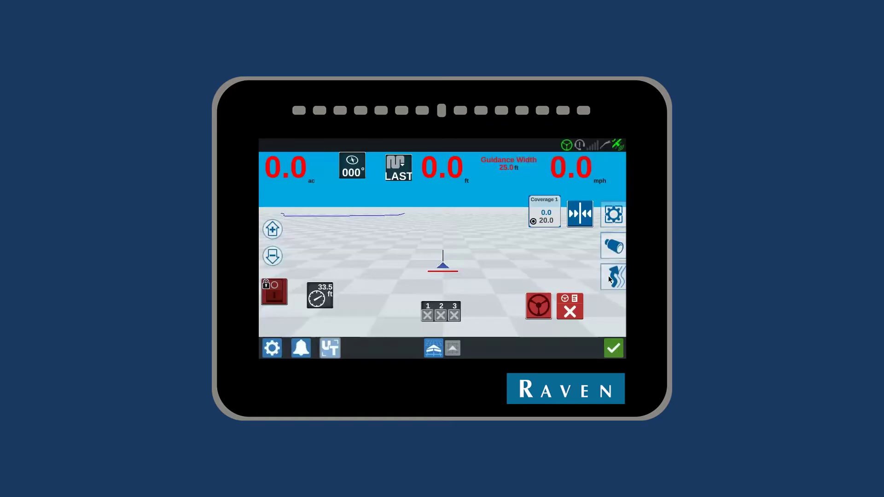
pyautogui.click(272, 348)
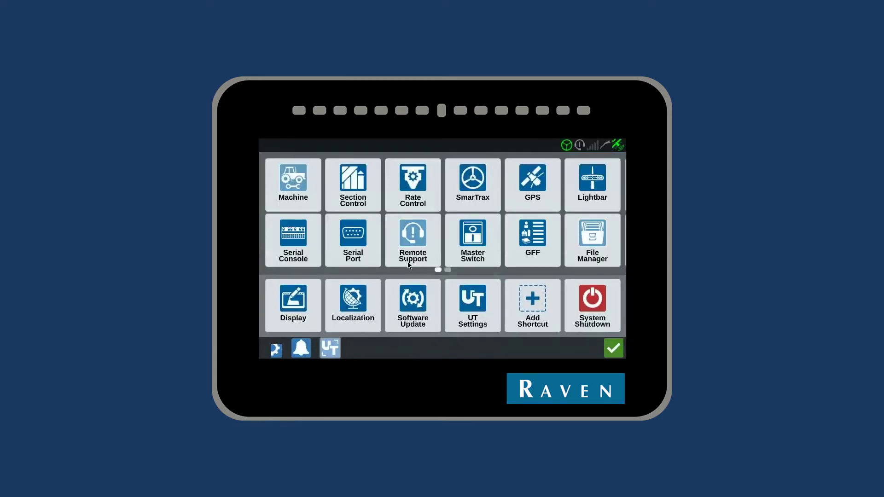
# - View GPS satellite and signal information, then exit back out of settings to the map
pyautogui.click(532, 197)
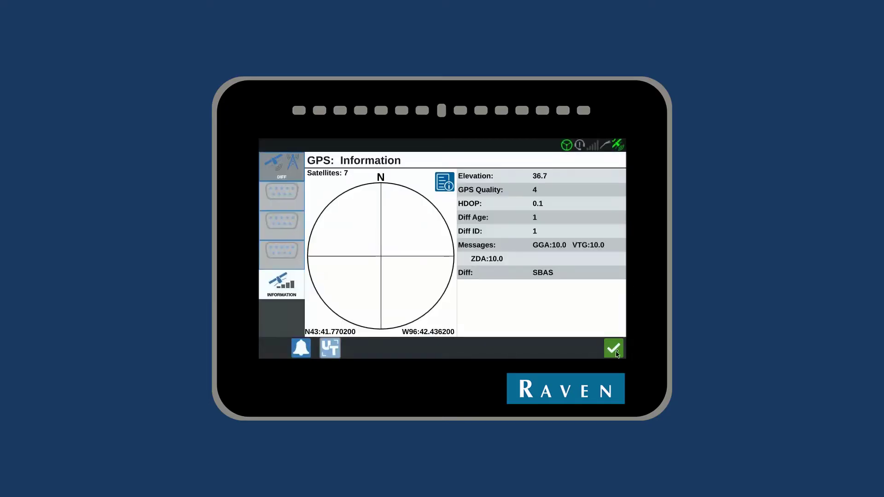
pyautogui.click(614, 349)
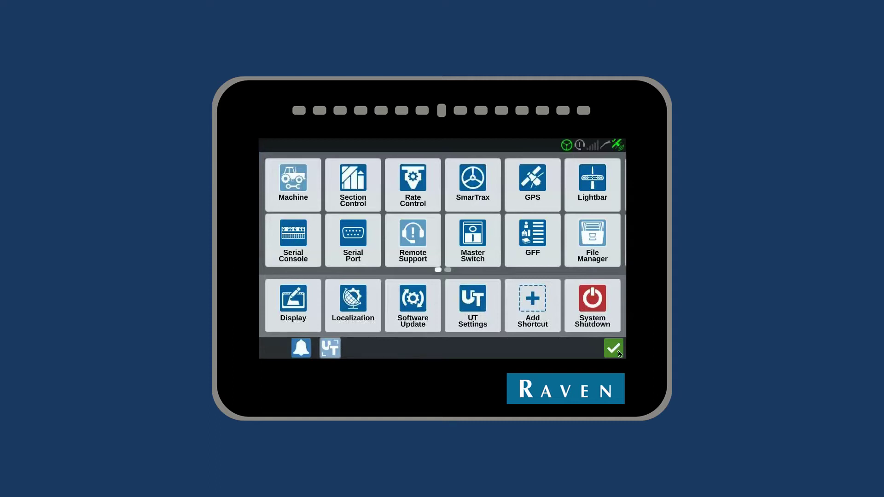
pyautogui.click(614, 349)
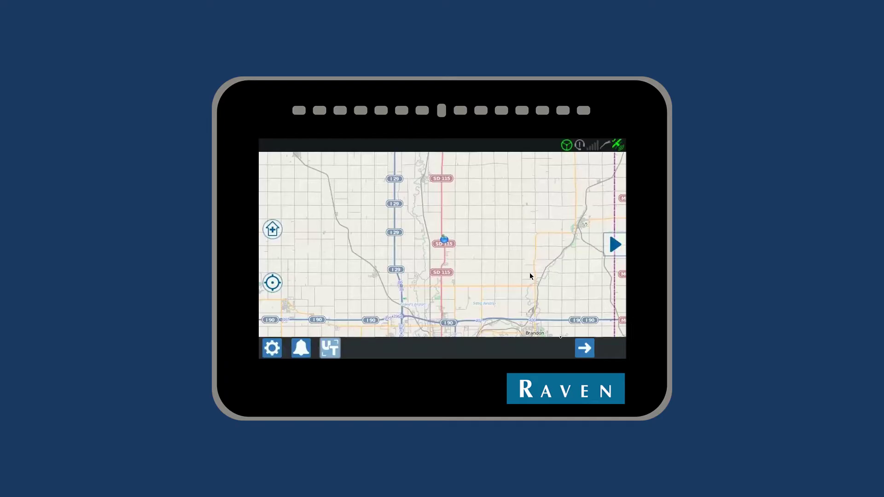
# - Zoom the map in on the vehicle, hide the field list, and begin a new job in the field
pyautogui.click(273, 230)
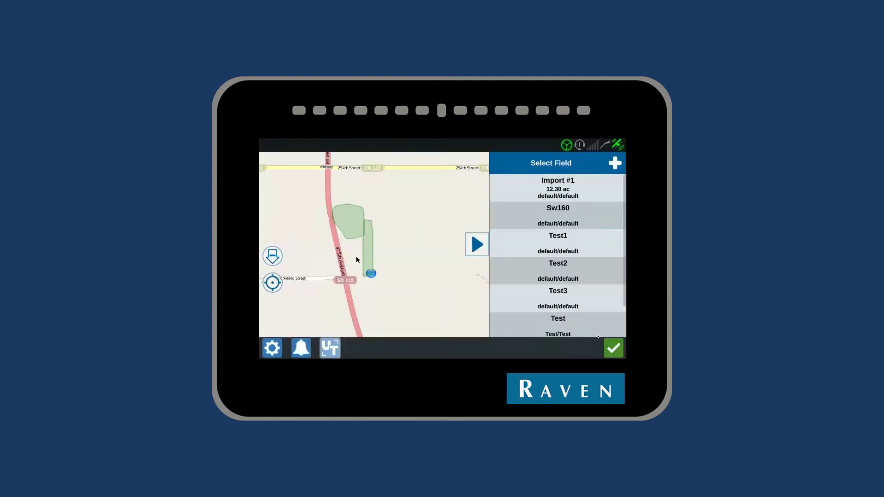
pyautogui.click(476, 246)
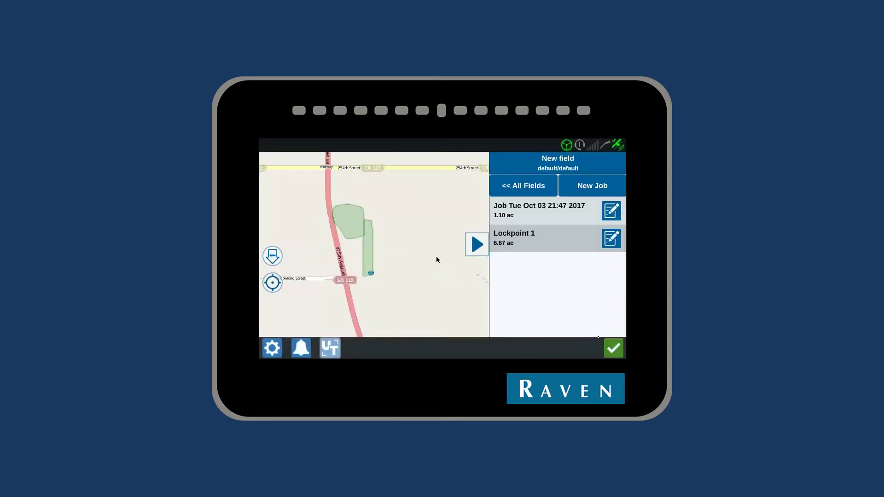
pyautogui.click(602, 186)
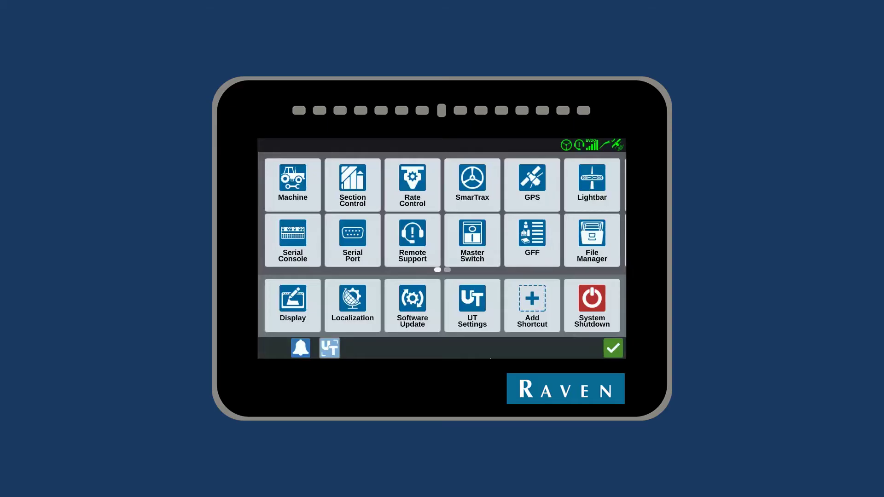
# - Enter File Manager and select the Job Tue Oct 03 21:43 2017 file
pyautogui.click(598, 245)
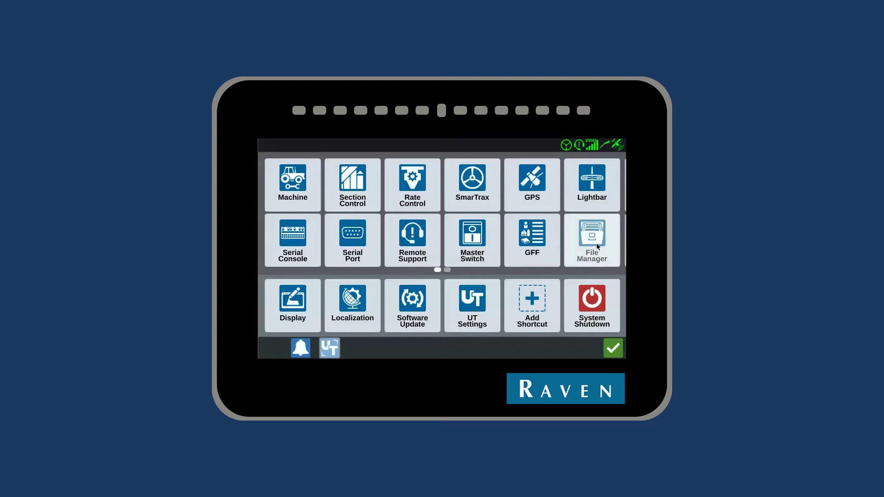
pyautogui.click(598, 246)
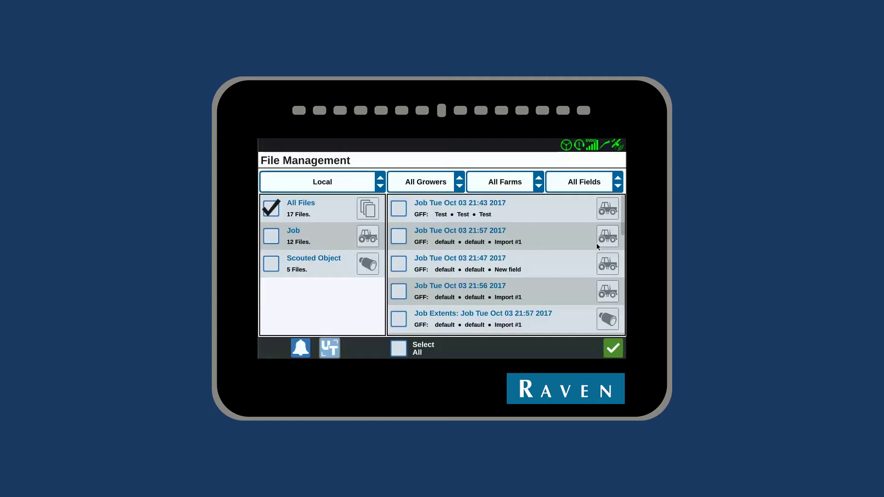
pyautogui.click(398, 207)
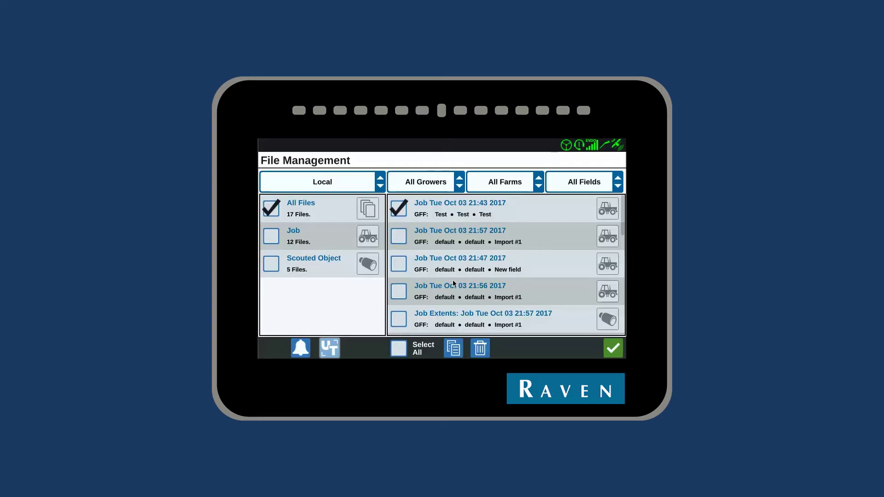
# - Copy the selected job file to Slingshot and return to the settings menu
pyautogui.click(454, 348)
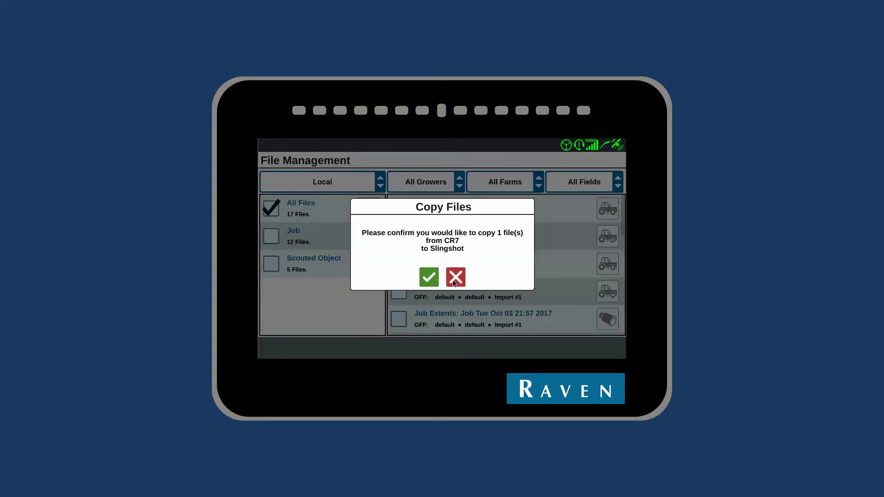
pyautogui.click(455, 279)
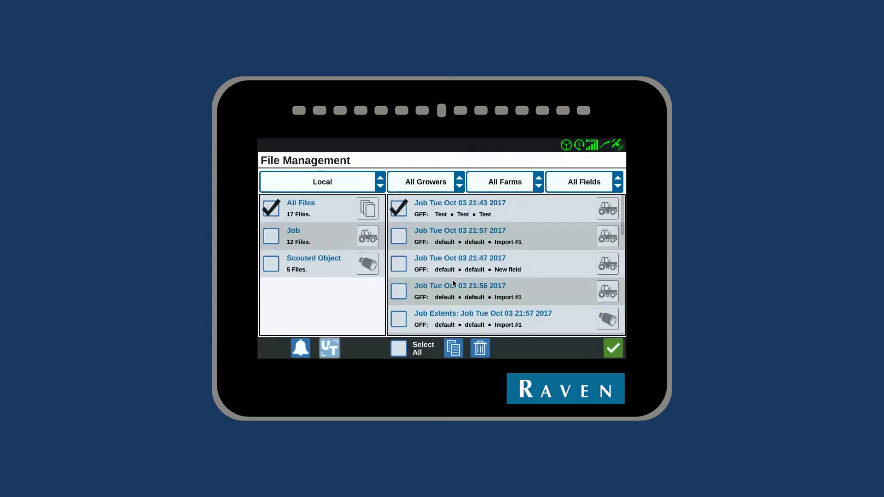
pyautogui.click(613, 348)
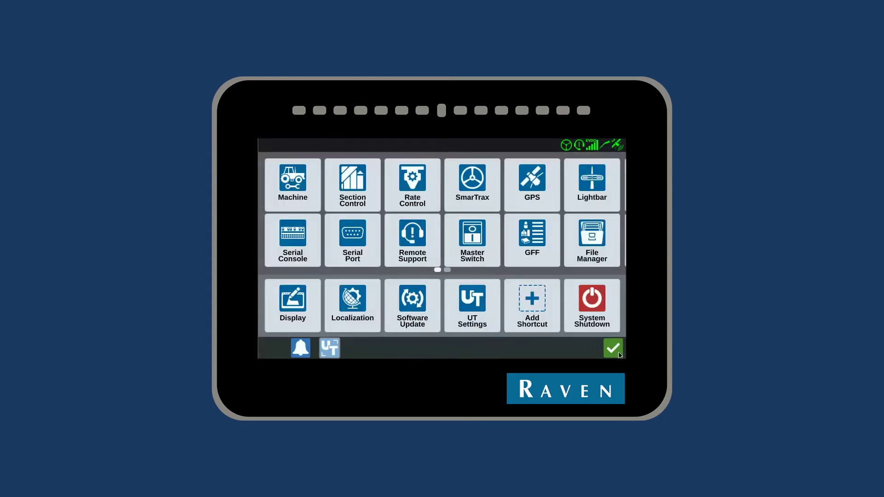
# - Bring up the Software Update options for Slingshot and USB
pyautogui.click(411, 311)
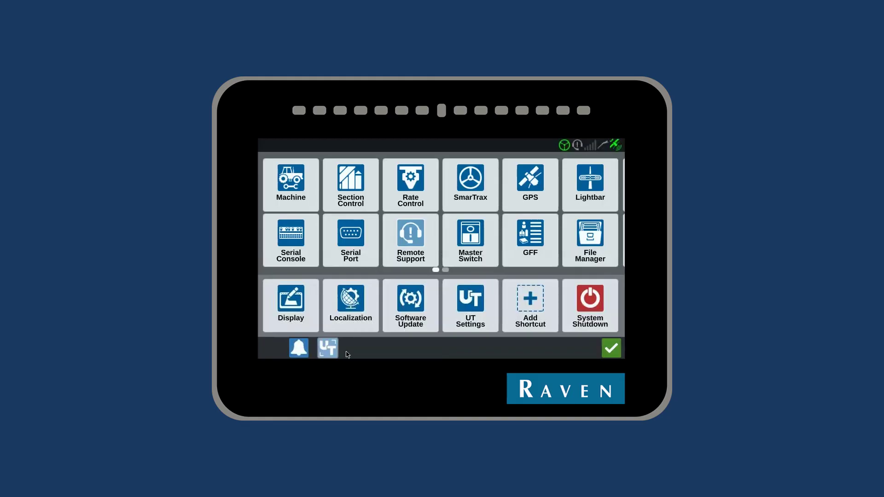
# - Leave settings for the field map and create a new job in the Import #1 field
pyautogui.click(612, 349)
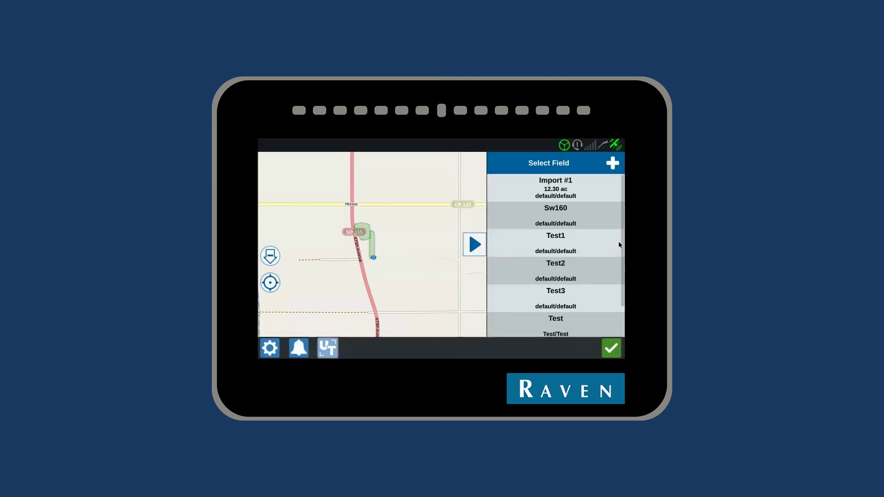
pyautogui.click(573, 186)
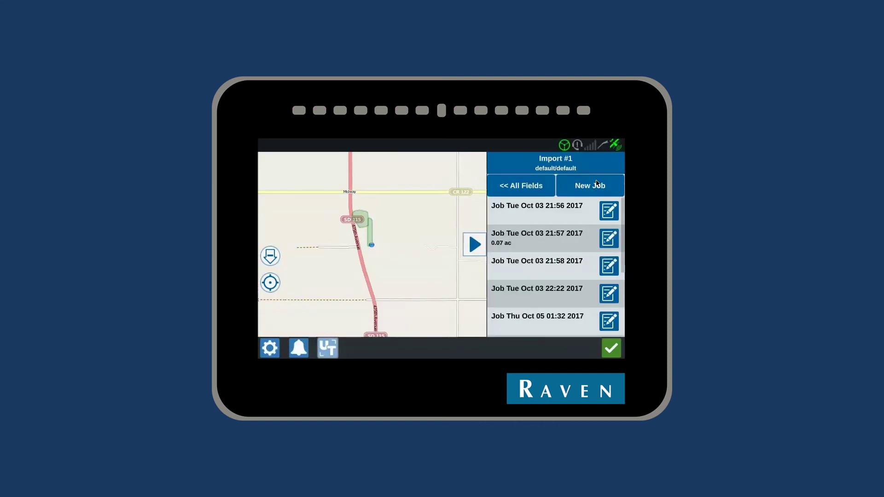
pyautogui.click(597, 184)
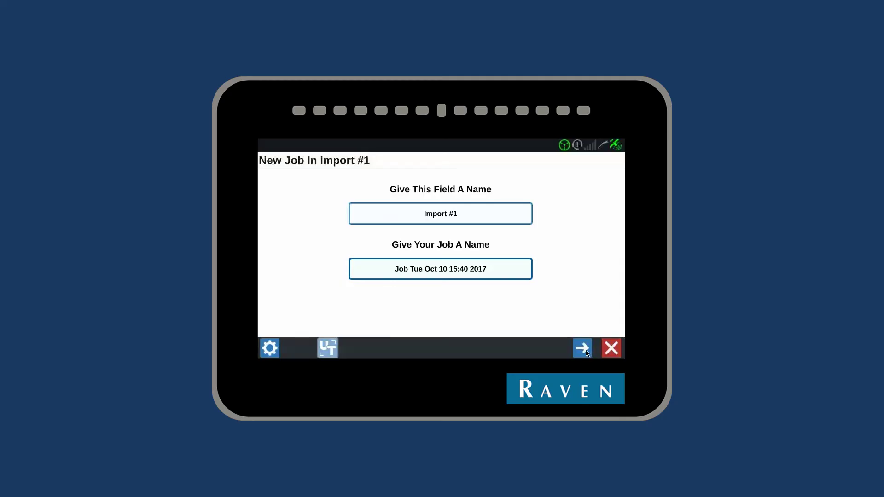
# - Accept the field and job names and finish setup to reach the guidance run screen
pyautogui.click(587, 352)
pyautogui.click(585, 348)
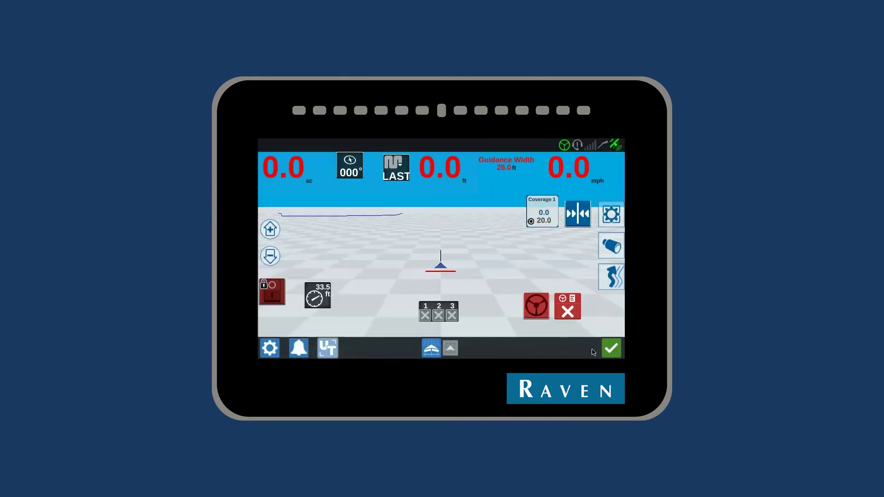
# - Show the guidance line type choices: Straight AB, A+, Contour, Pivot, Lastpass, Load
pyautogui.click(614, 278)
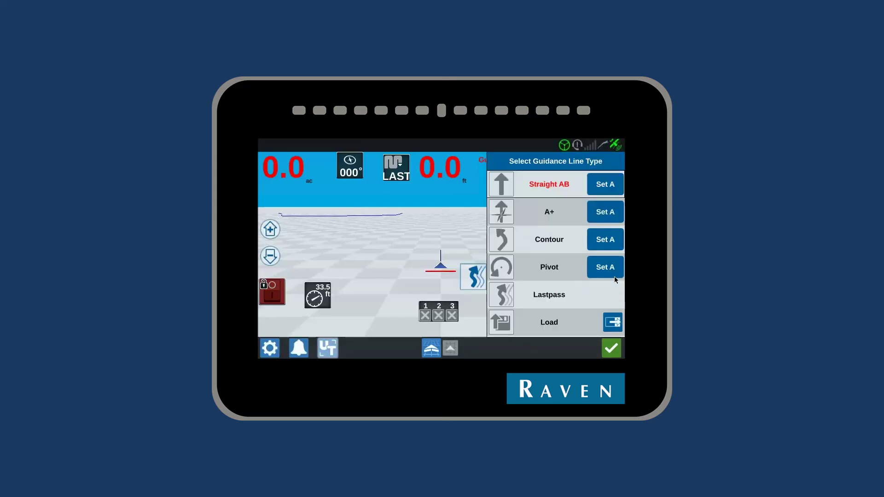